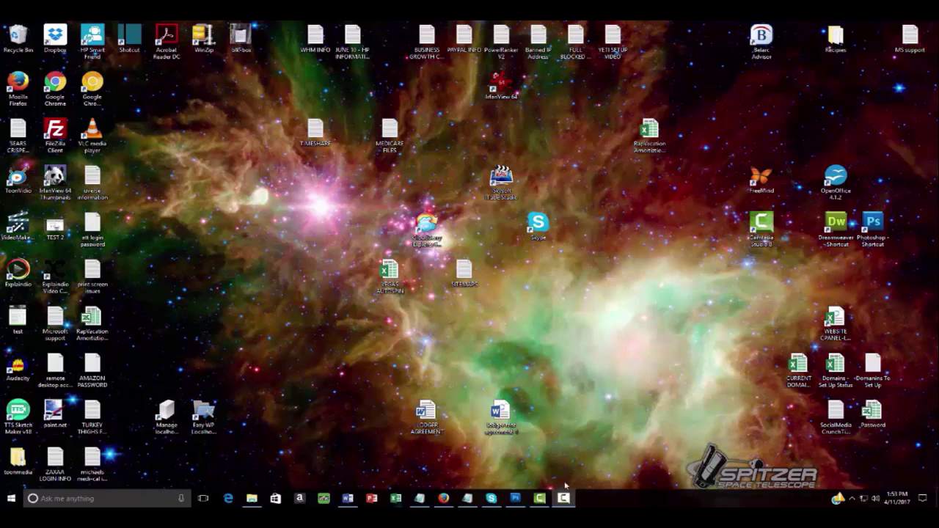
- Restore the Photoshop window showing the plain green canvas image
{"action": "left_click", "coordinate": [515, 500]}
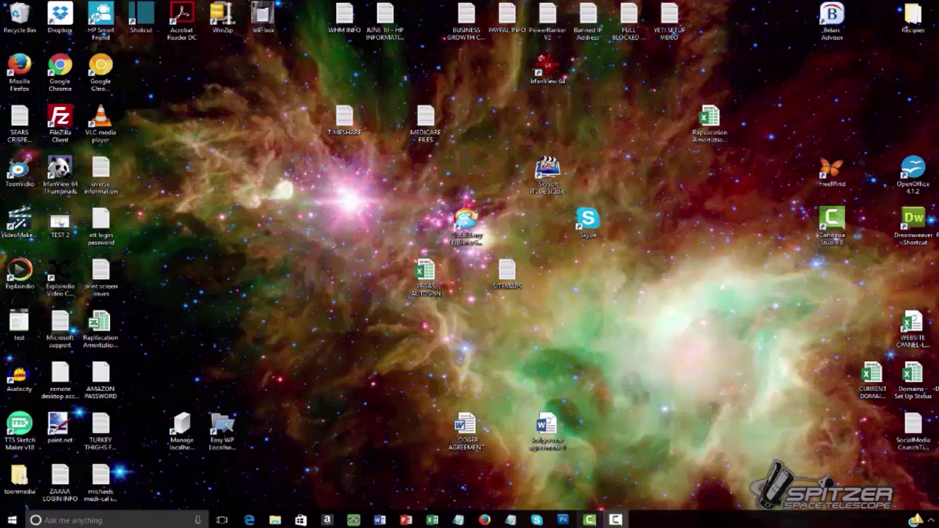
- Bring up Photoshop's green canvas, then minimize it with Win+D to show the desktop
{"action": "left_click", "coordinate": [562, 521]}
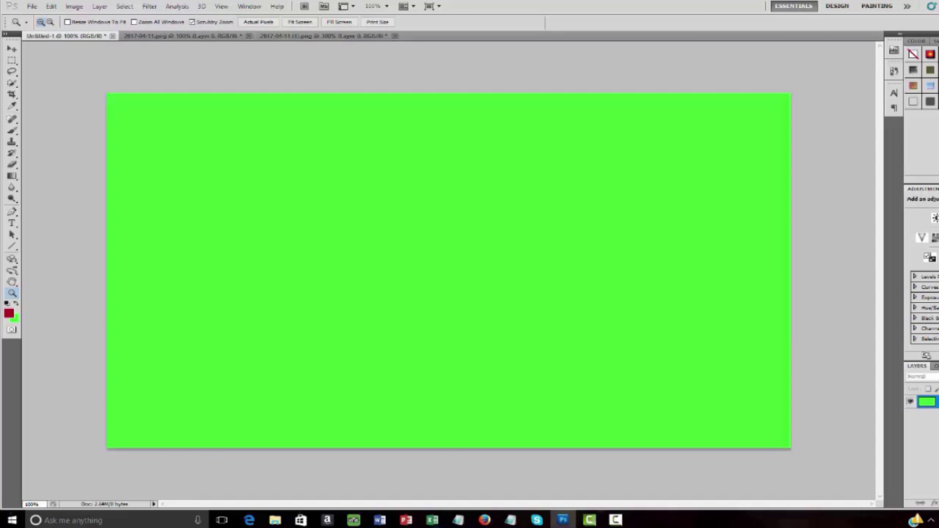
{"action": "key", "text": "super+d"}
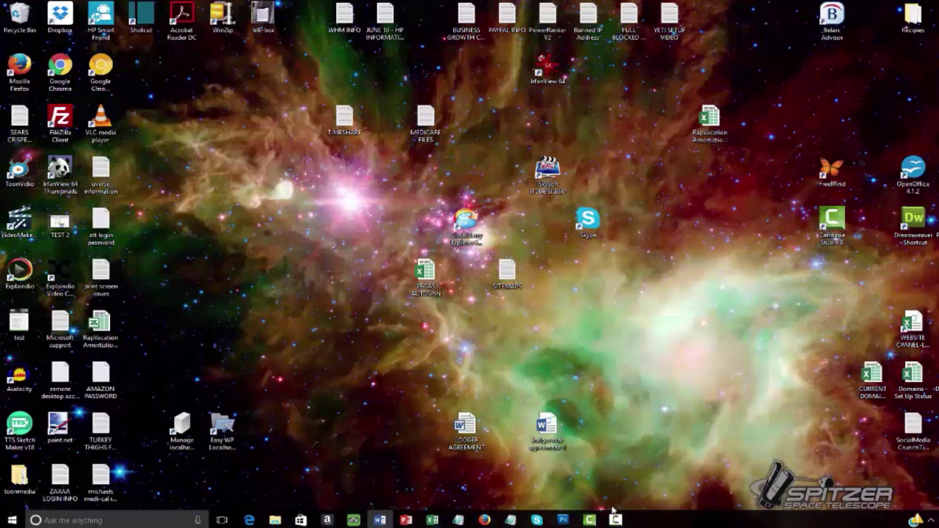
- Bring the empty untitled Camtasia Studio project to the front, then switch windows
{"action": "left_click", "coordinate": [591, 520]}
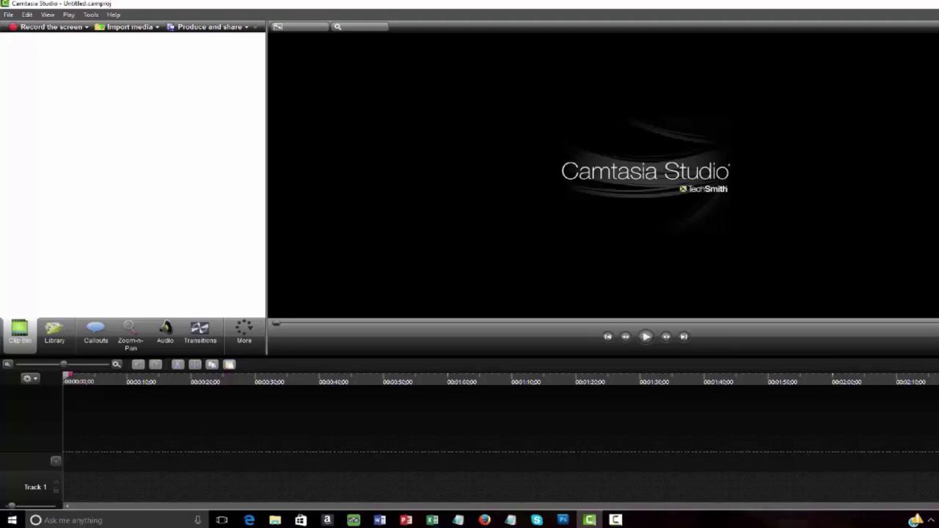
{"action": "key", "text": "alt+Tab"}
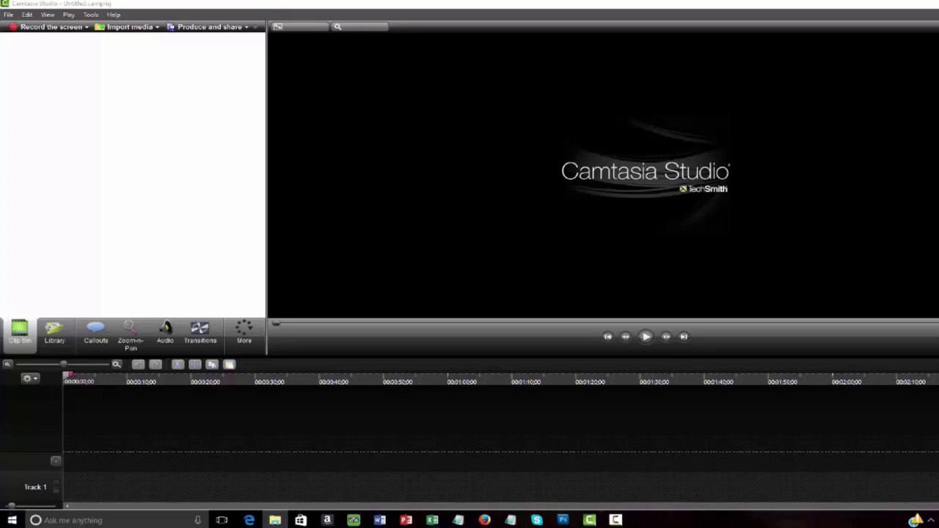
- Import 1-greenscreen.png into the Clip Bin, place it on Track 1, and nudge it right
{"action": "left_click_drag", "start_coordinate": [938, 220], "coordinate": [83, 140]}
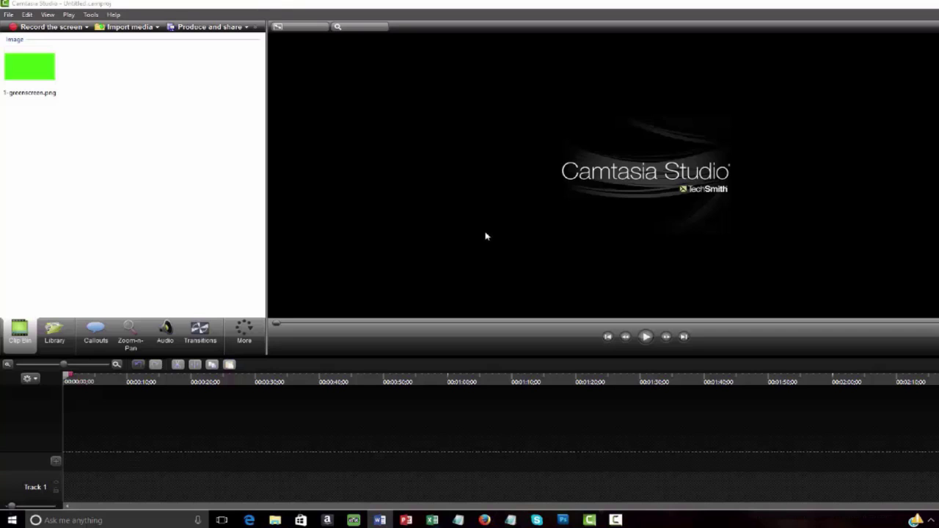
{"action": "left_click_drag", "start_coordinate": [53, 75], "coordinate": [76, 488]}
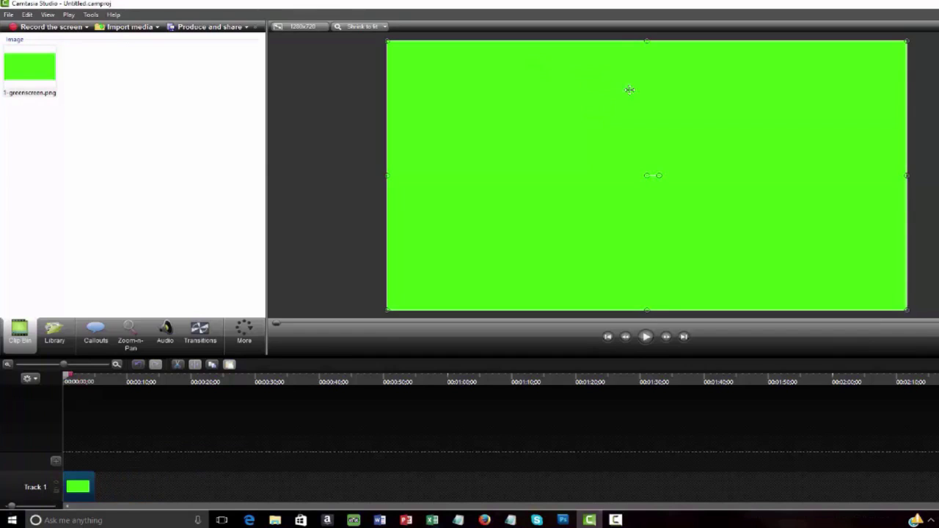
{"action": "left_click_drag", "start_coordinate": [508, 174], "coordinate": [541, 172]}
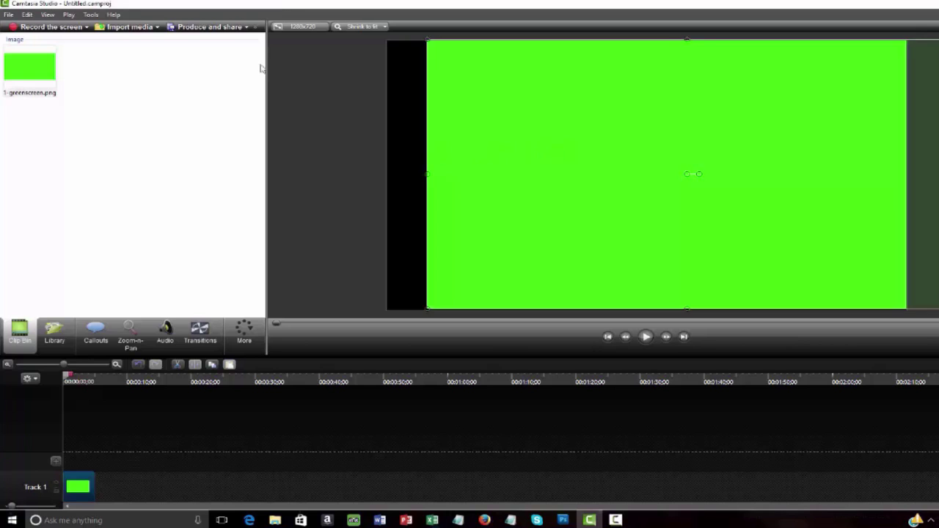
- In Editing Dimensions (720p HD, 1280×720), sample the canvas green as the background colour
{"action": "left_click", "coordinate": [46, 16]}
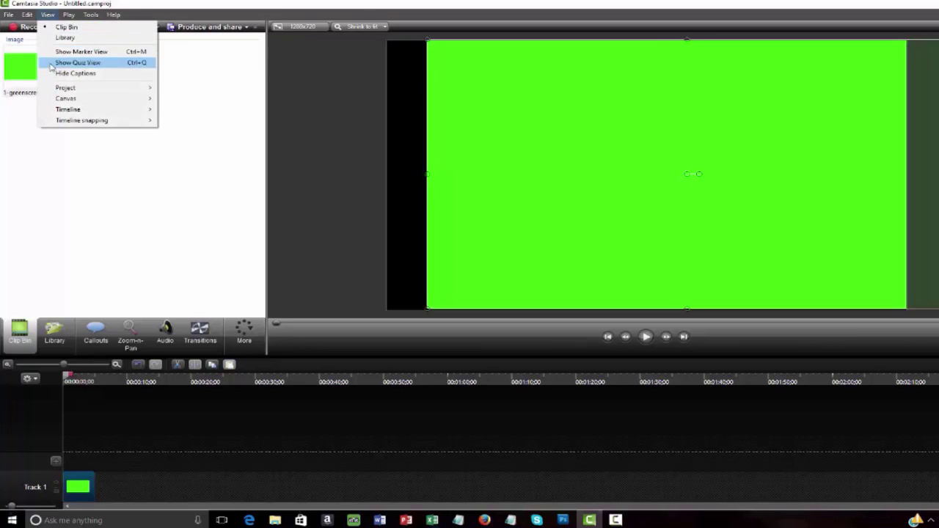
{"action": "mouse_move", "coordinate": [51, 88]}
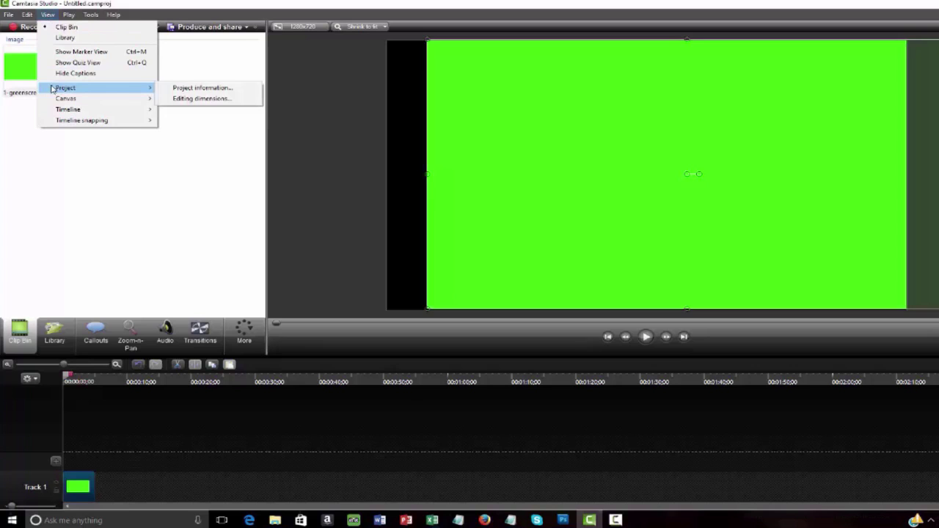
{"action": "left_click", "coordinate": [210, 100]}
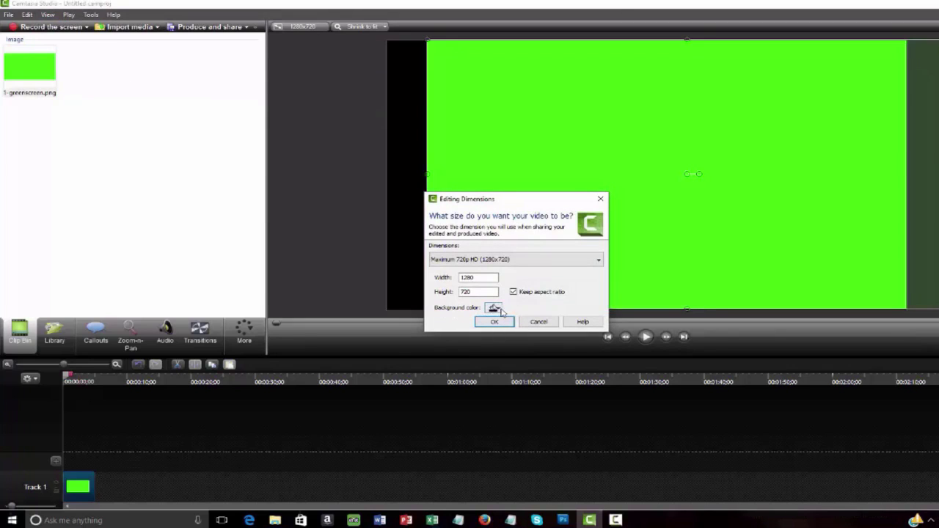
{"action": "left_click", "coordinate": [500, 311]}
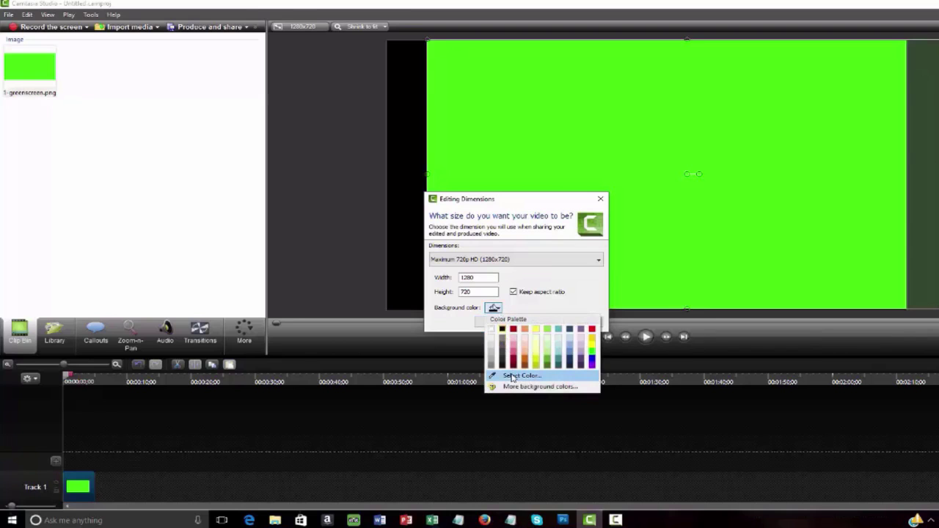
{"action": "left_click", "coordinate": [520, 376]}
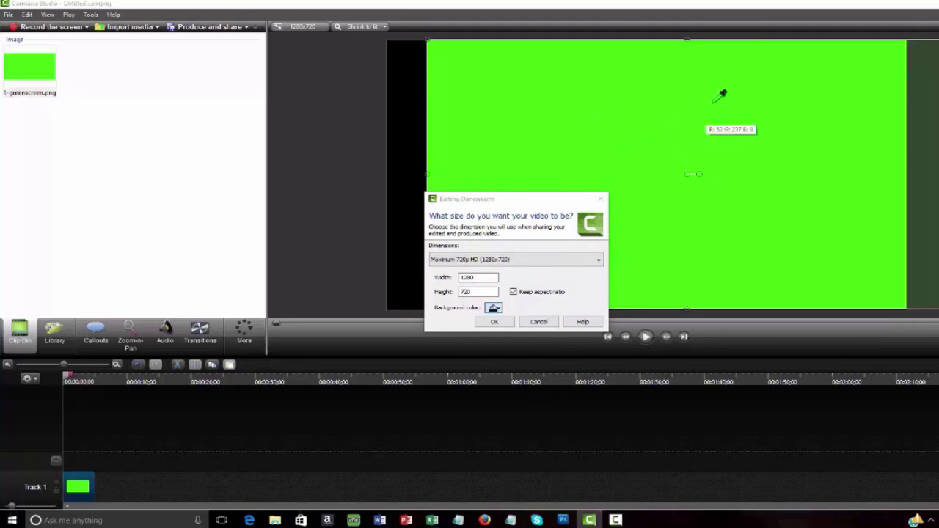
{"action": "left_click", "coordinate": [662, 97]}
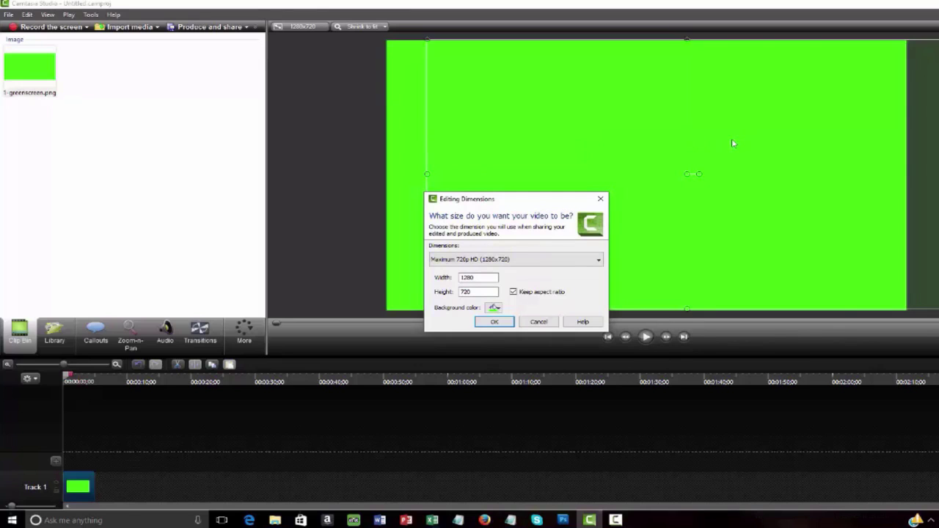
- Choose the saved green custom colour as the project background and close Editing Dimensions
{"action": "left_click", "coordinate": [497, 308]}
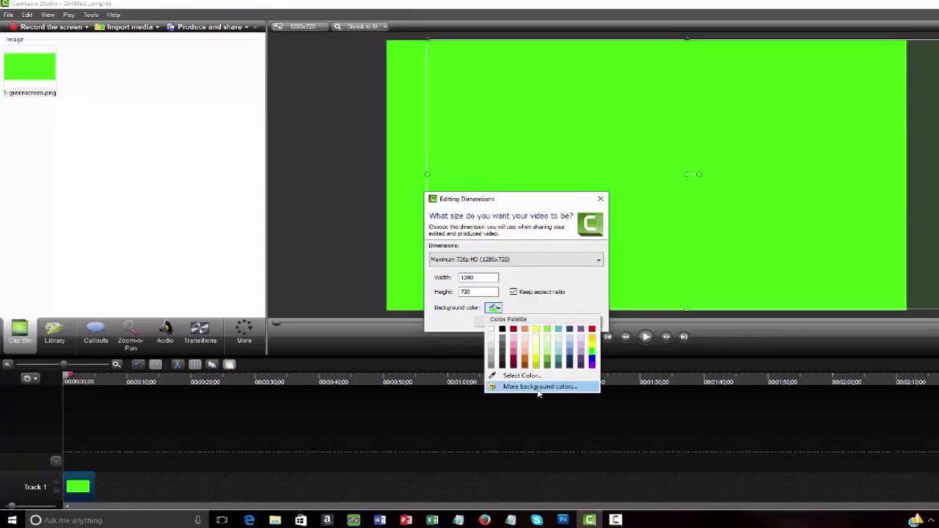
{"action": "left_click", "coordinate": [538, 389]}
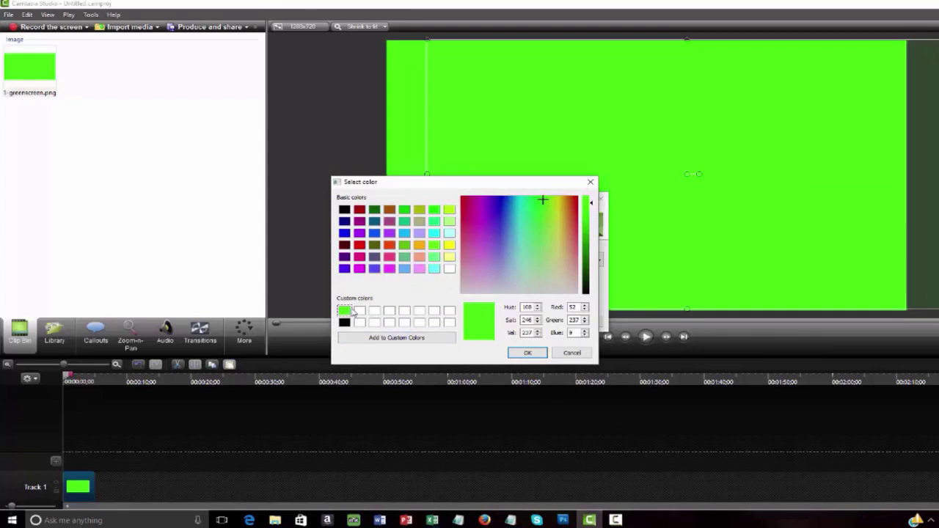
{"action": "left_click", "coordinate": [358, 312]}
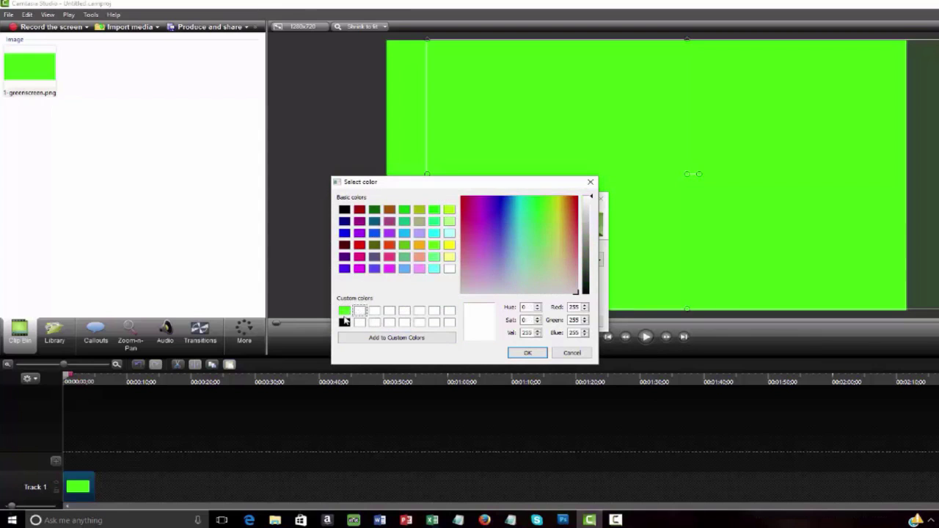
{"action": "left_click", "coordinate": [344, 311]}
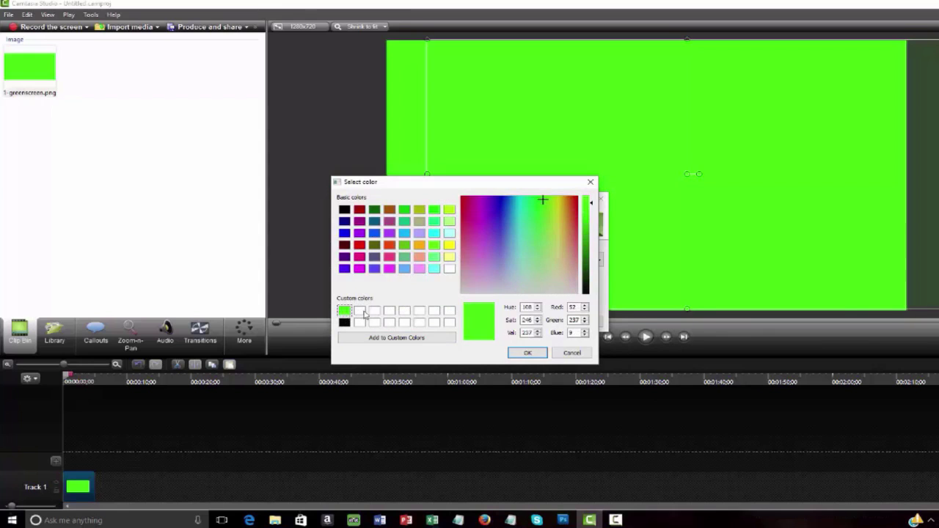
{"action": "left_click", "coordinate": [528, 353]}
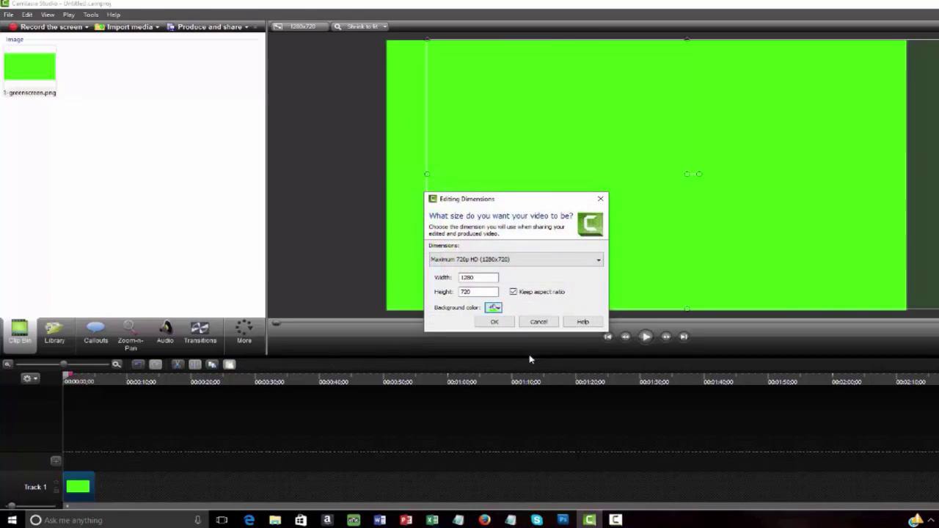
{"action": "left_click", "coordinate": [493, 321]}
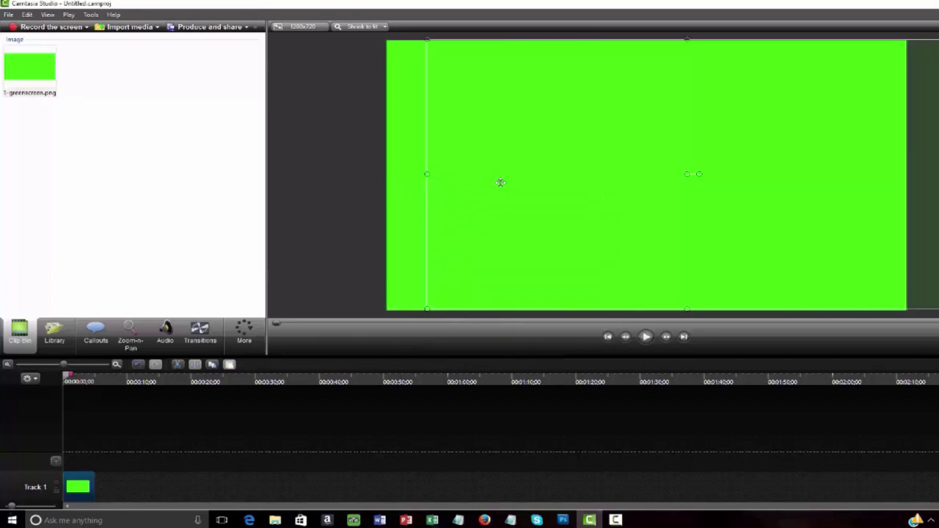
- Delete the 1-greenscreen.png clip from Track 1 and from the Clip Bin
{"action": "left_click", "coordinate": [32, 66]}
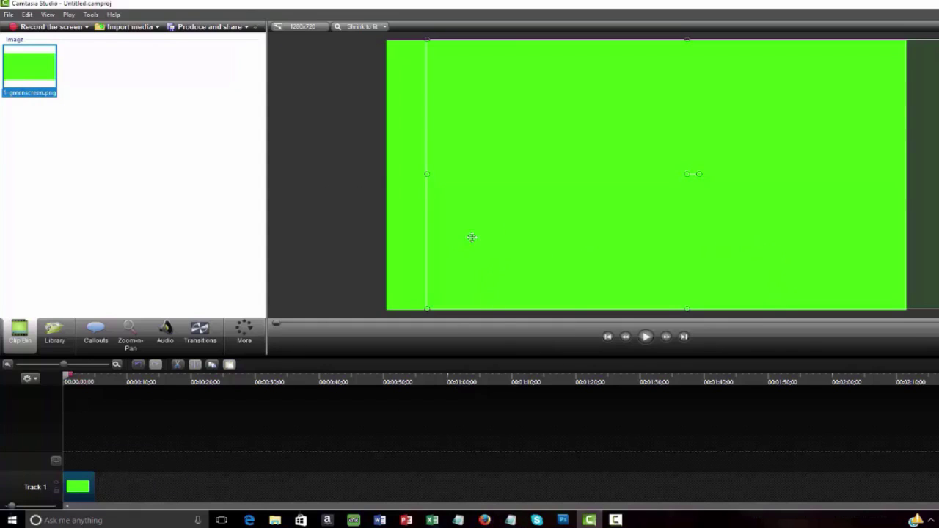
{"action": "left_click", "coordinate": [80, 487]}
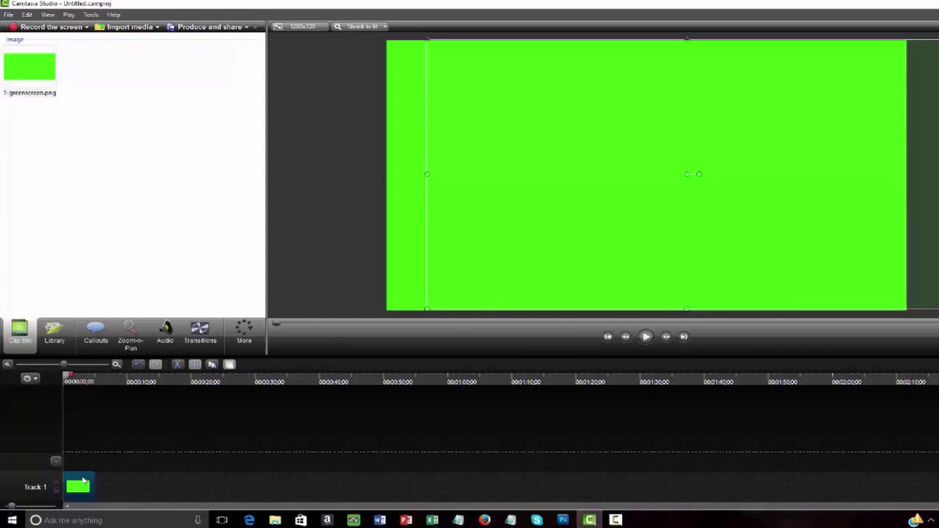
{"action": "key", "text": "Delete"}
{"action": "left_click", "coordinate": [39, 83]}
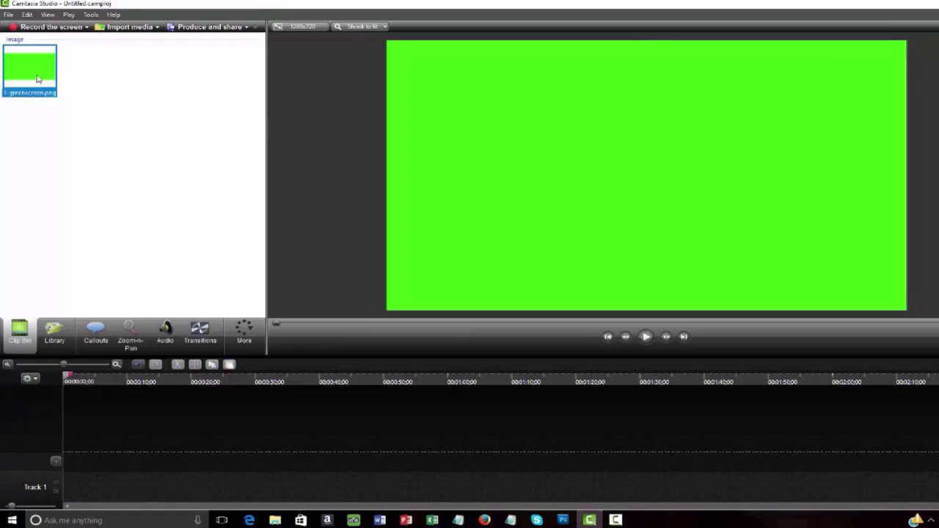
{"action": "key", "text": "Delete"}
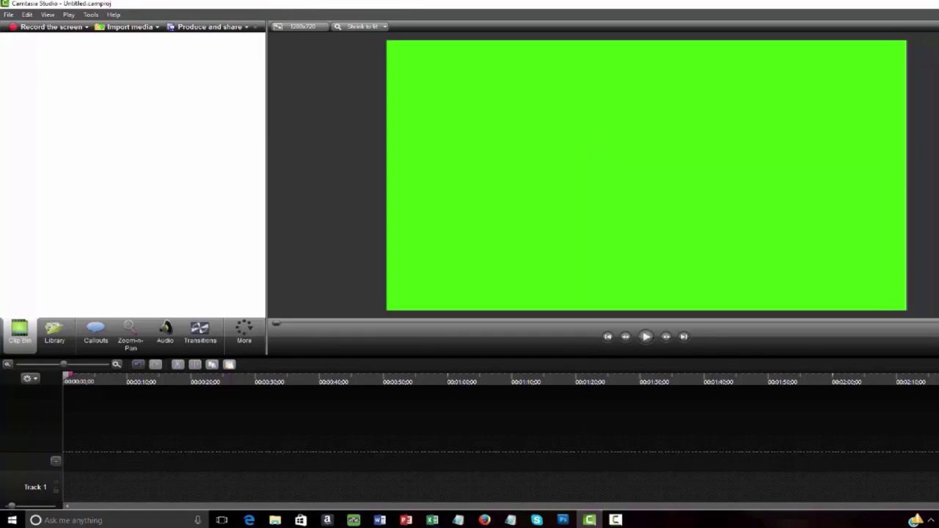
- Import Copywriting_Services.mp4 from File Explorer and place it at 0:00 on Track 1
{"action": "key", "text": "super+e"}
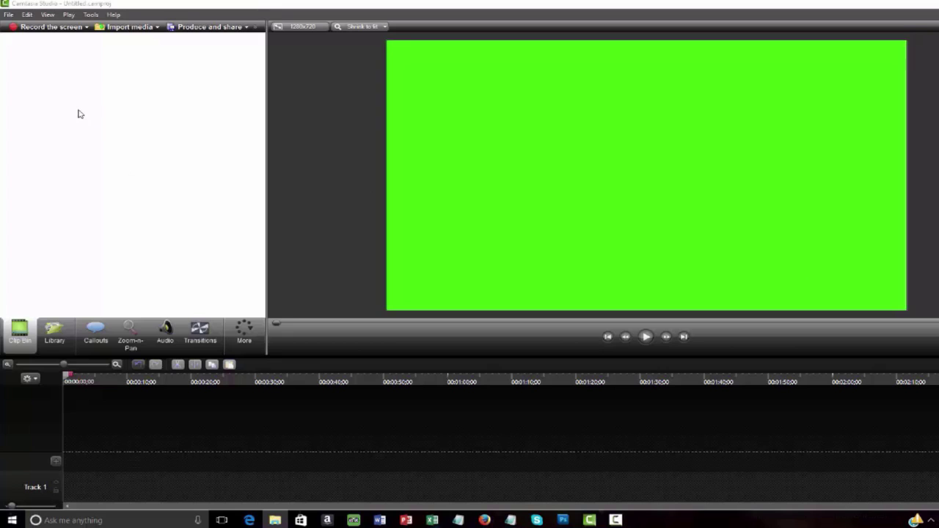
{"action": "left_click_drag", "start_coordinate": [80, 114], "coordinate": [83, 111]}
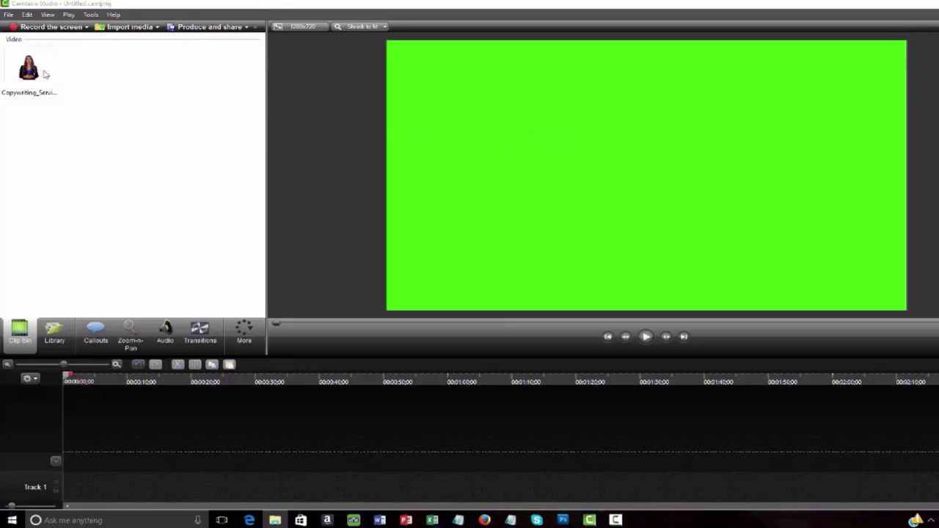
{"action": "left_click_drag", "start_coordinate": [35, 76], "coordinate": [102, 486]}
{"action": "left_click_drag", "start_coordinate": [203, 492], "coordinate": [203, 490]}
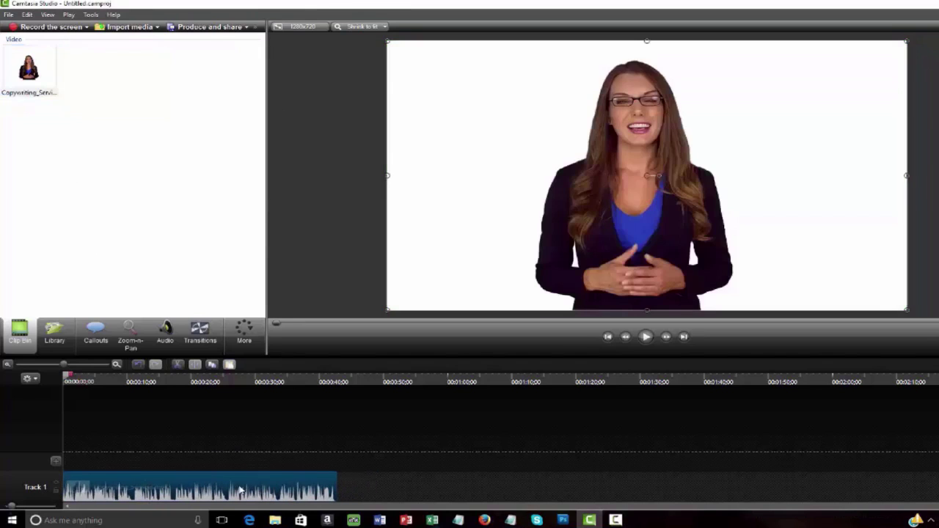
- In Visual Properties, enable Remove a color and sample the video's white background
{"action": "left_click", "coordinate": [248, 335]}
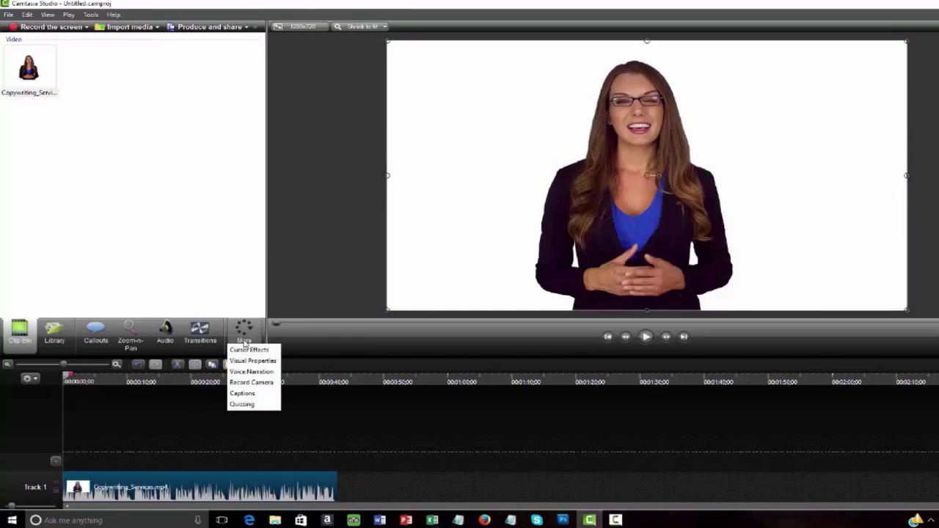
{"action": "left_click", "coordinate": [253, 362]}
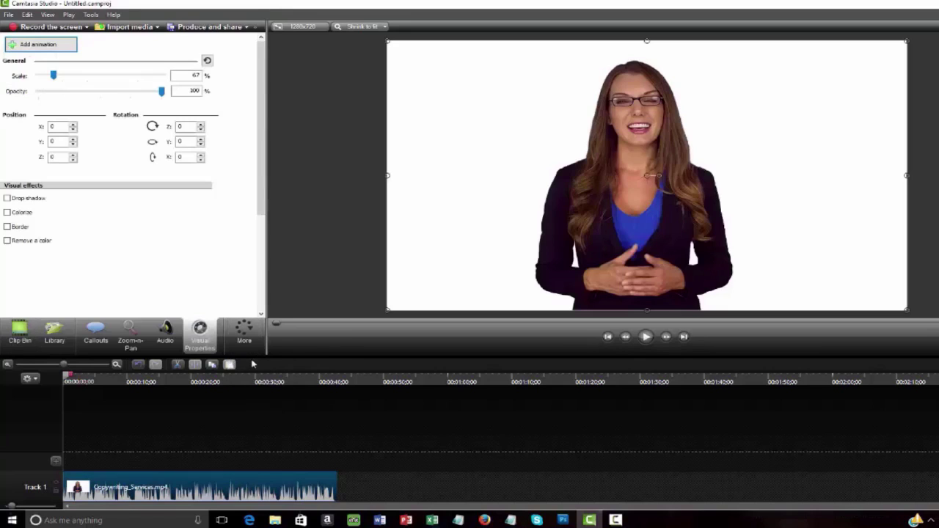
{"action": "left_click", "coordinate": [37, 243]}
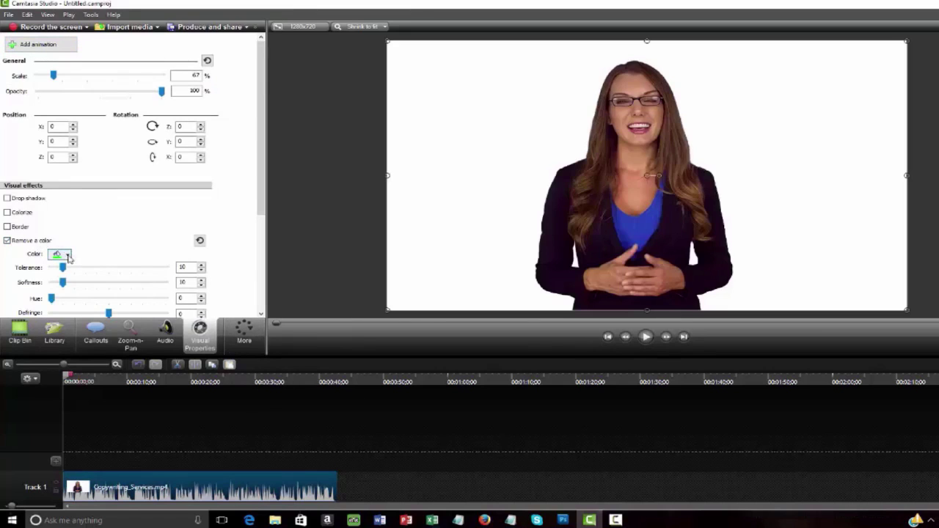
{"action": "left_click", "coordinate": [67, 255]}
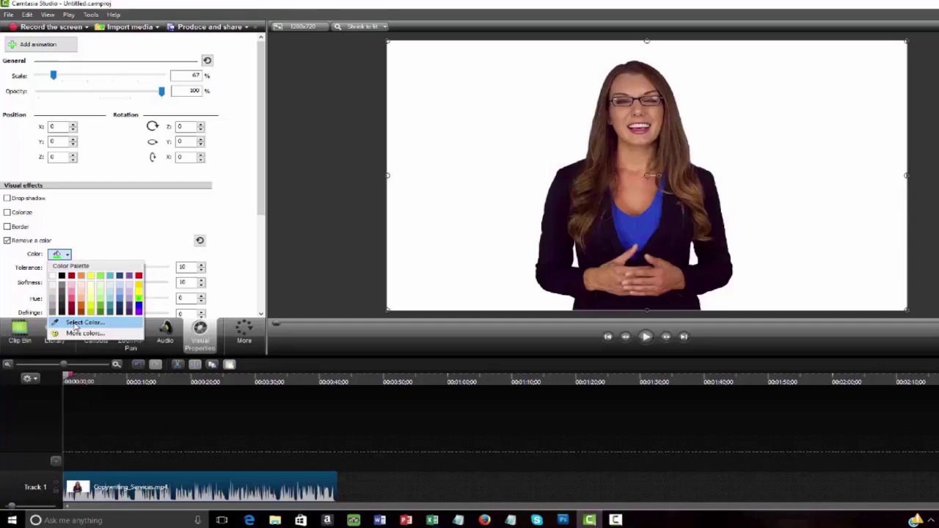
{"action": "left_click", "coordinate": [76, 323]}
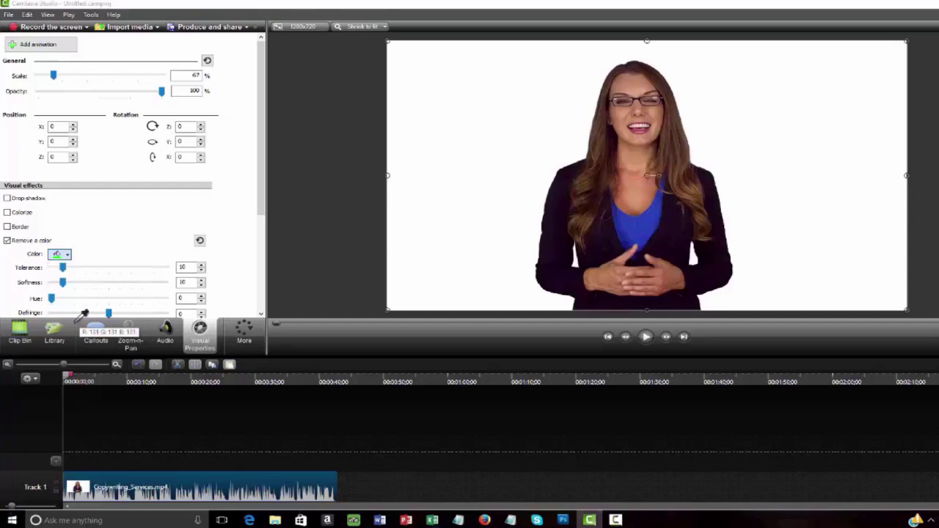
{"action": "left_click", "coordinate": [751, 106]}
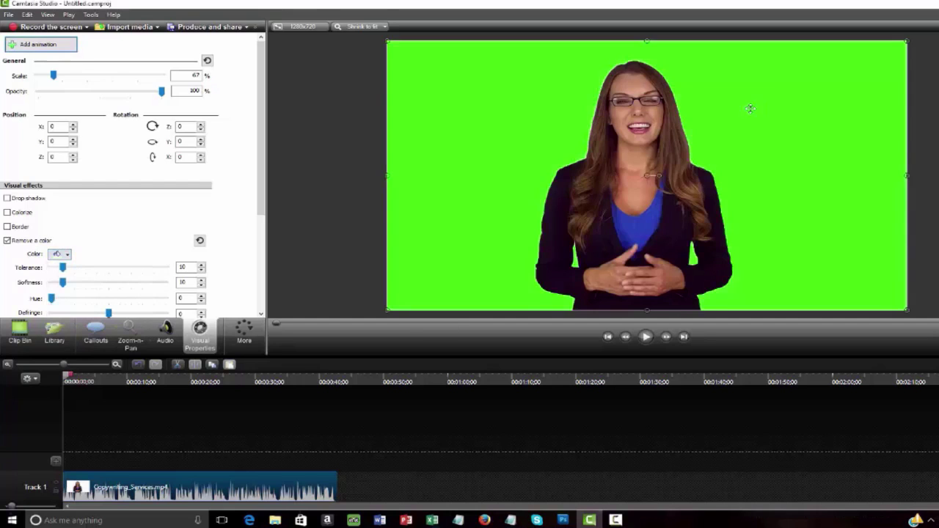
- Start the Produce and share wizard for the green-backed video
{"action": "left_click", "coordinate": [220, 27]}
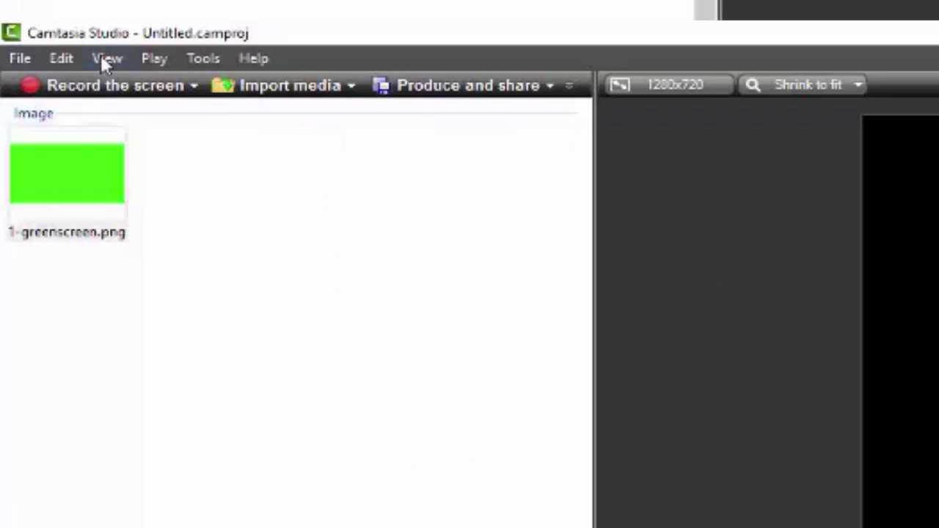
- Set the canvas background colour to green, then show Copywriting_Services.mp4's visual properties (Scale 67%, Opacity 100%)
{"action": "left_click", "coordinate": [107, 59]}
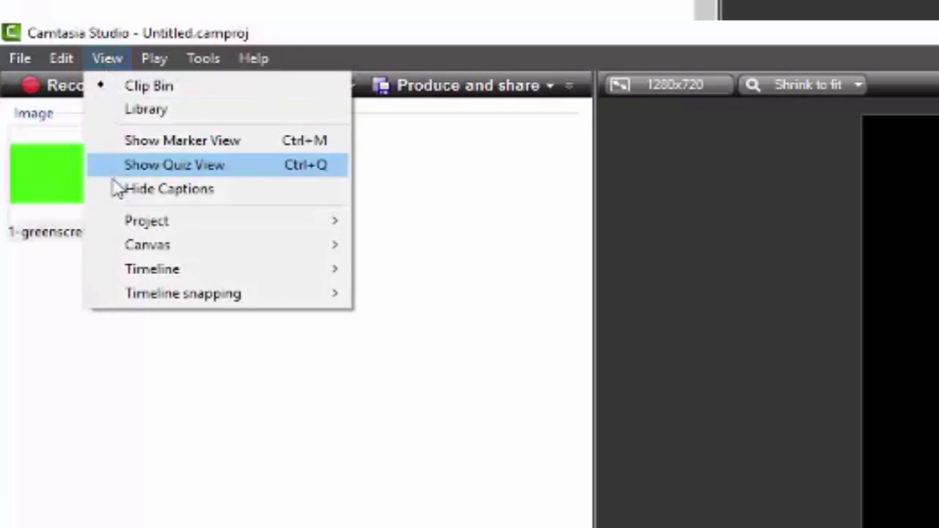
{"action": "mouse_move", "coordinate": [116, 224]}
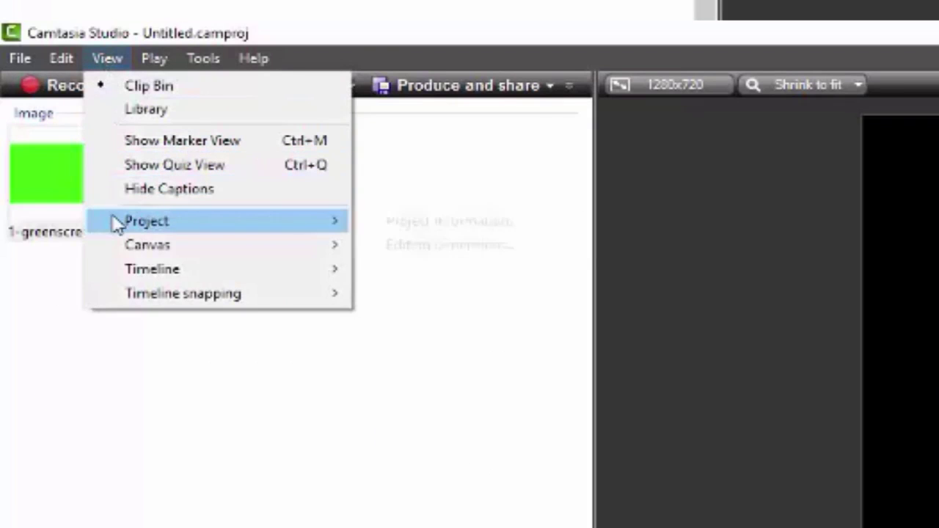
{"action": "left_click", "coordinate": [467, 249]}
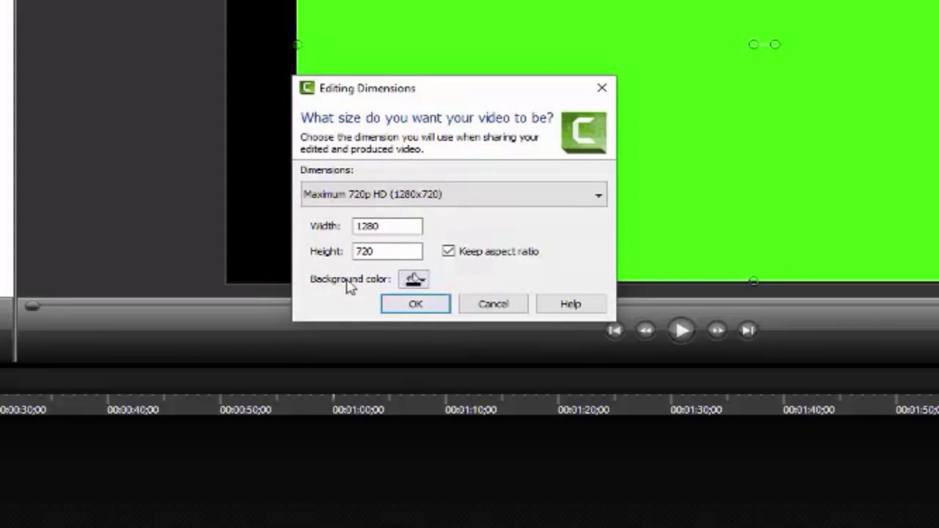
{"action": "left_click", "coordinate": [426, 283]}
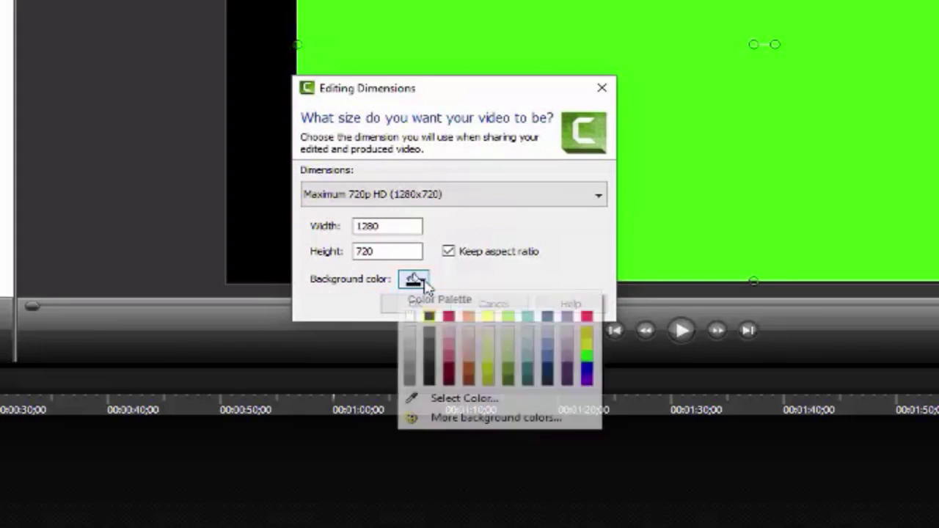
{"action": "left_click", "coordinate": [449, 400]}
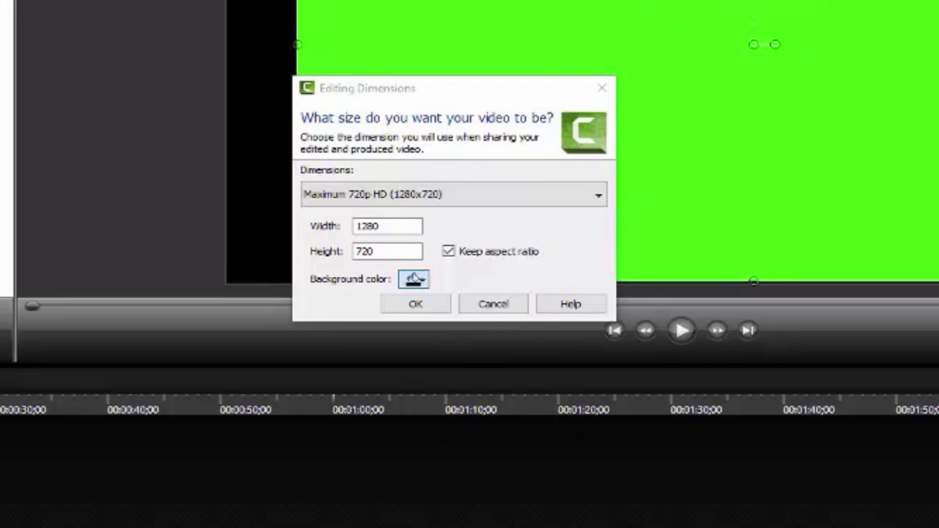
{"action": "left_click", "coordinate": [413, 279]}
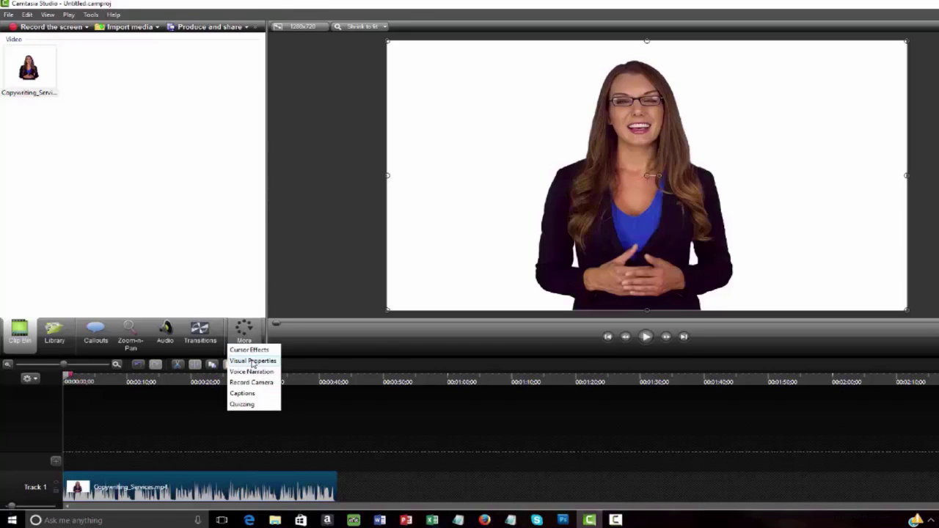
{"action": "left_click", "coordinate": [252, 361]}
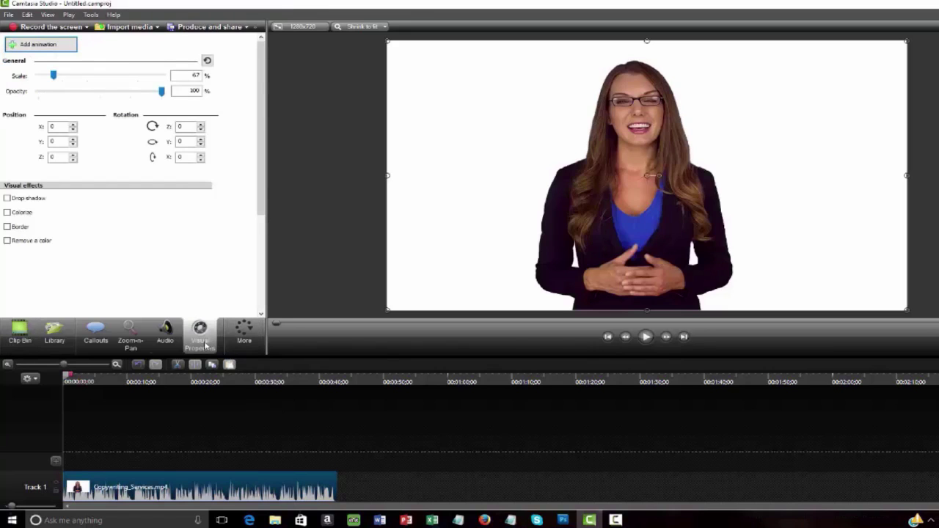